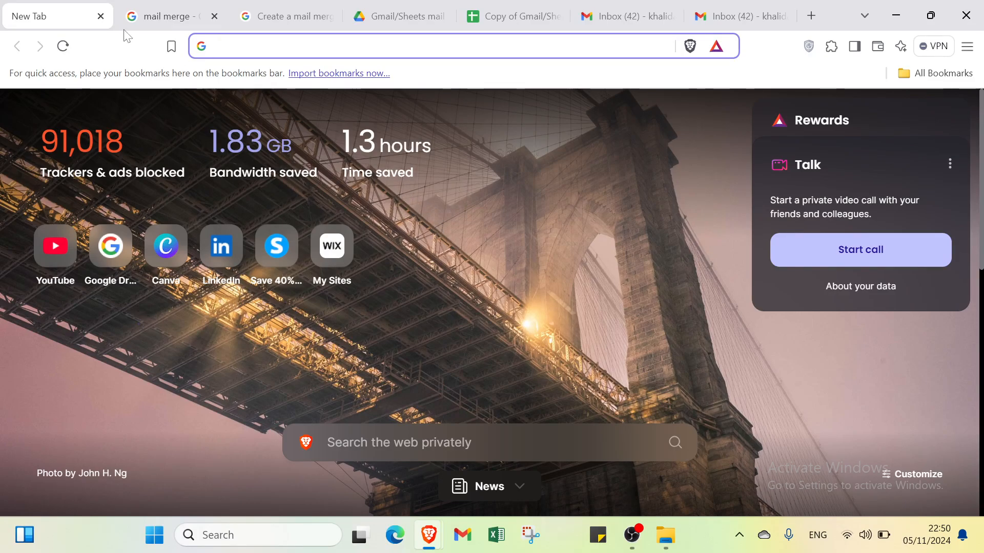
# Show the mail merge search results and switch to the guide "Create a mail merge with Gmail & Google Sheets".
pyautogui.click(169, 16)
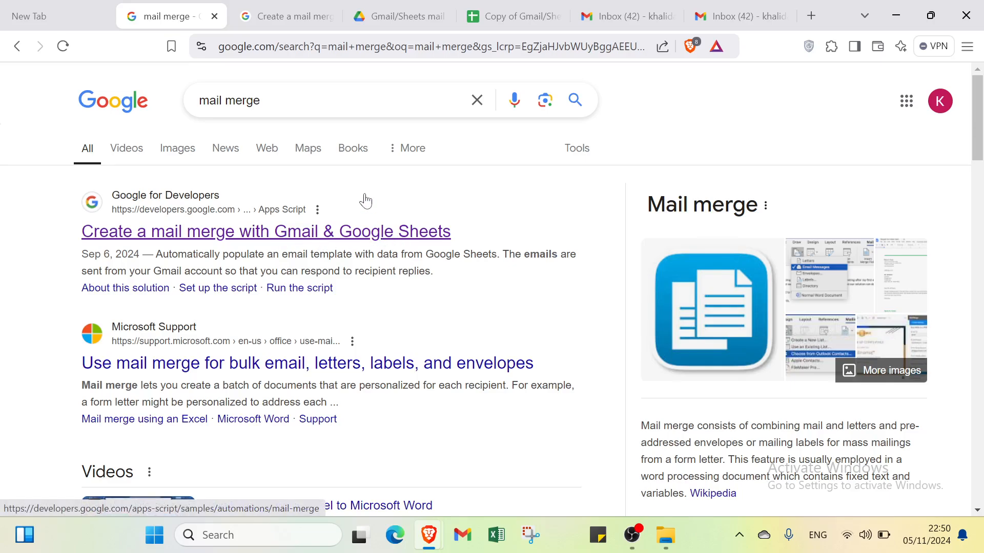
pyautogui.click(52, 7)
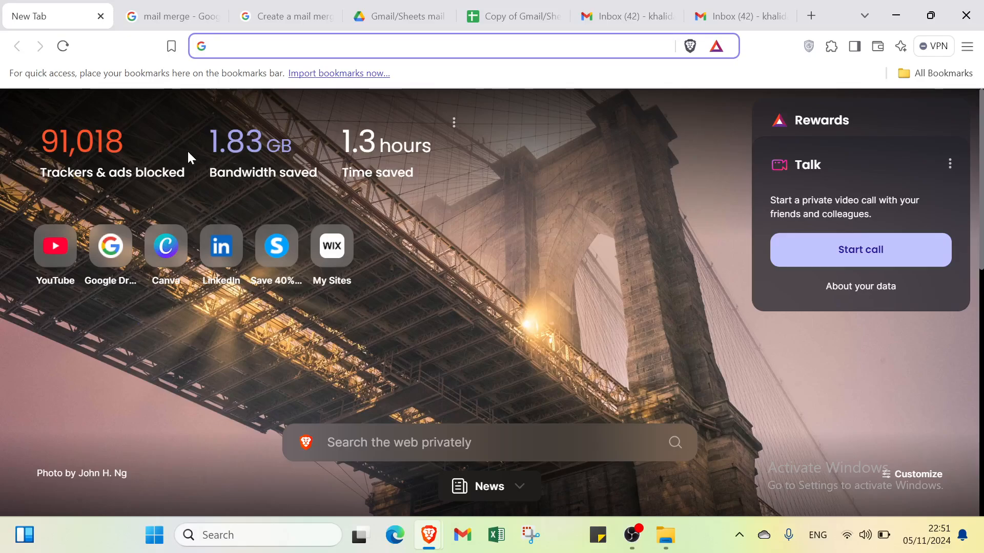
pyautogui.click(138, 17)
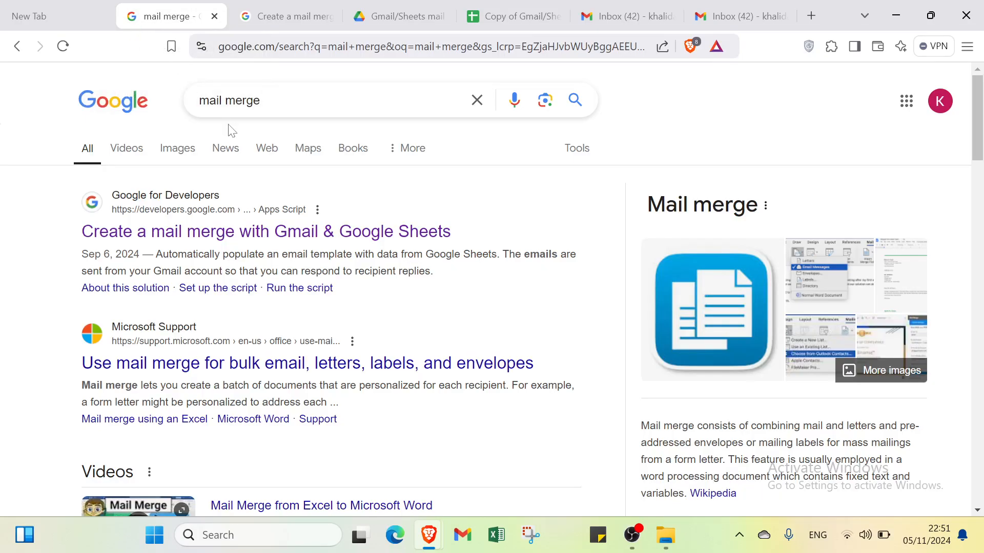
pyautogui.click(294, 9)
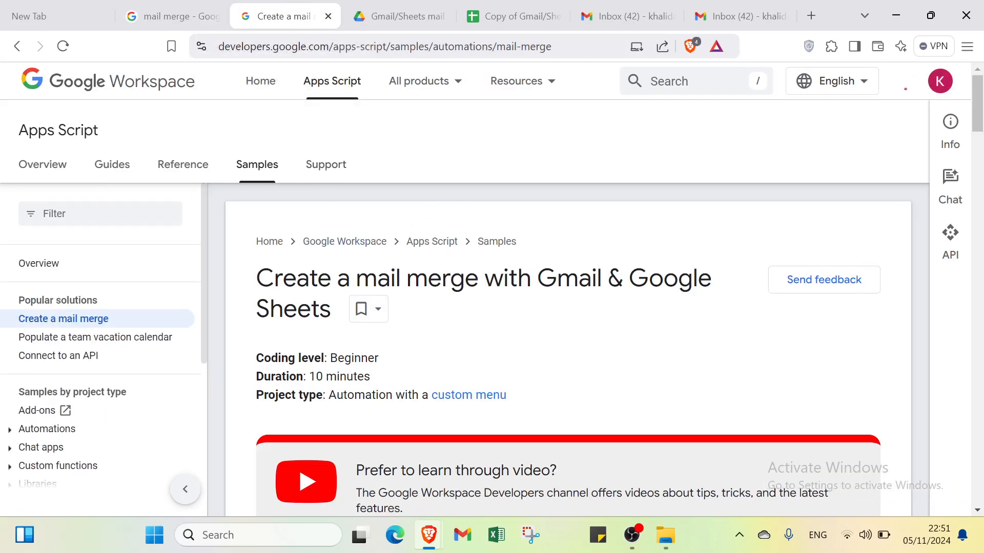
# Read the guide from its objectives to the script setup instructions, and bring up the copy page for the Gmail/Sheets mail merge sample.
pyautogui.scroll(-2, 445, 302)
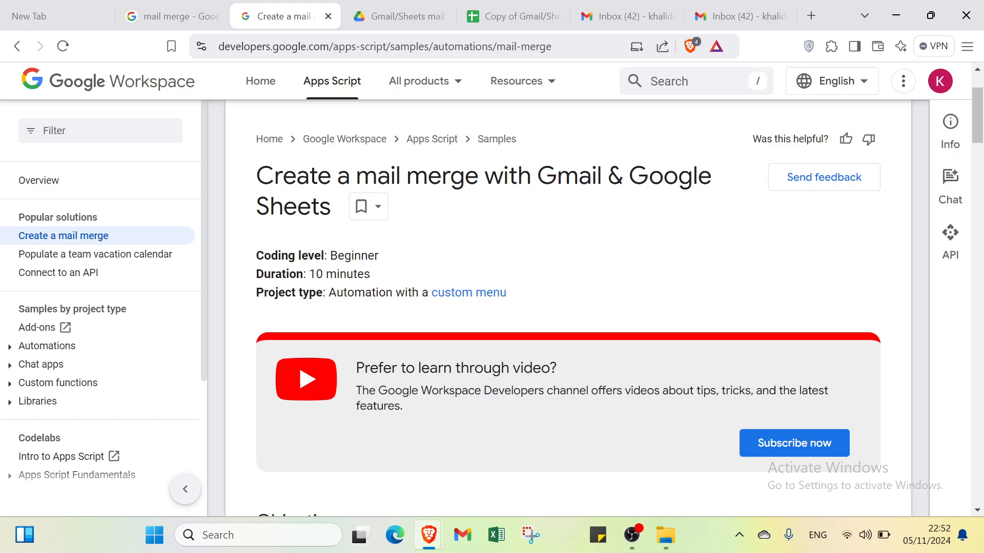
pyautogui.scroll(-6, 446, 305)
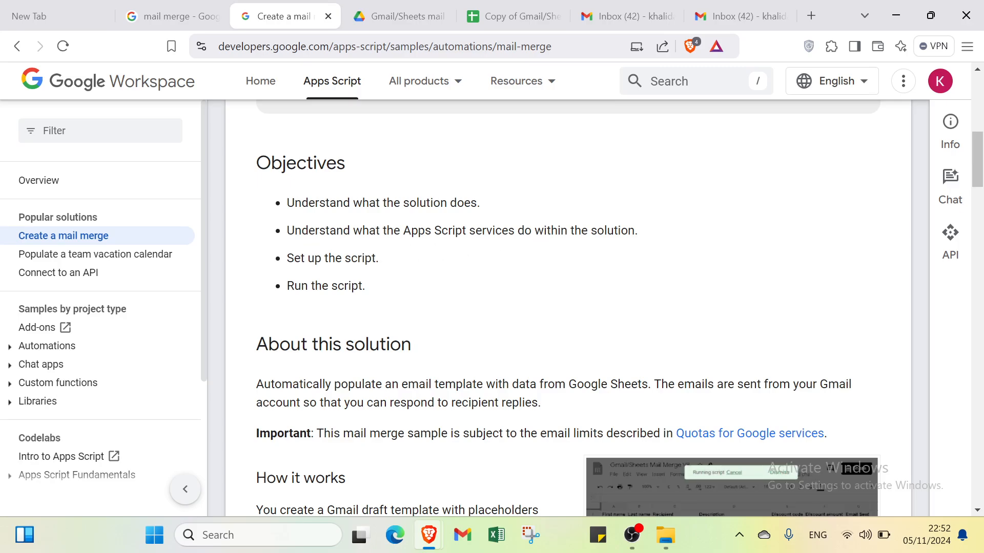
pyautogui.scroll(-5, 359, 237)
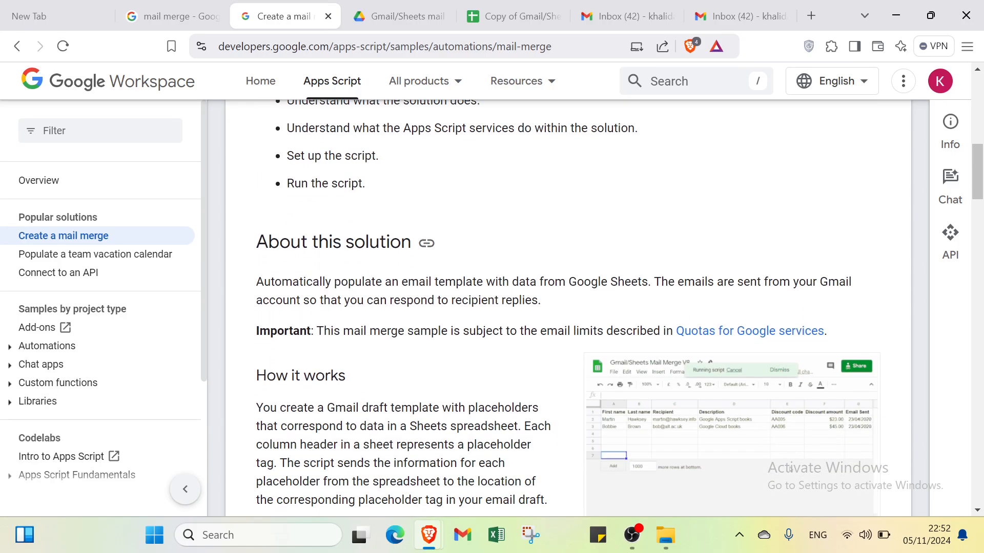
pyautogui.scroll(-1, 359, 237)
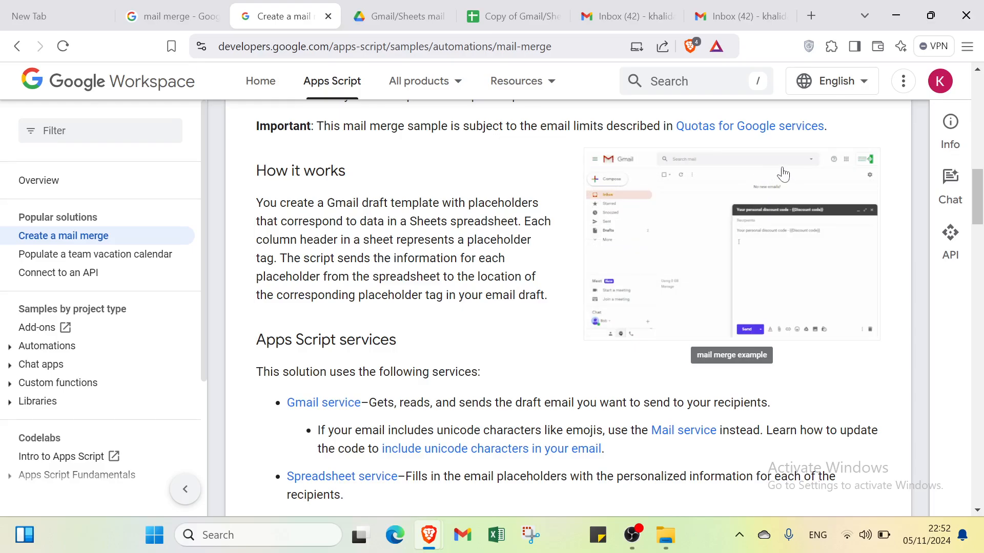
pyautogui.scroll(-1, 310, 324)
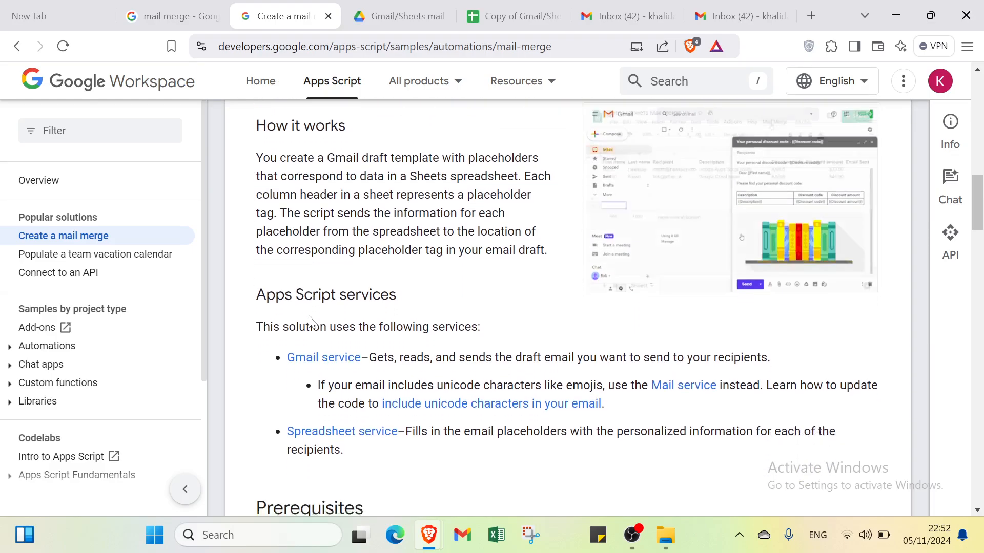
pyautogui.scroll(-8, 310, 323)
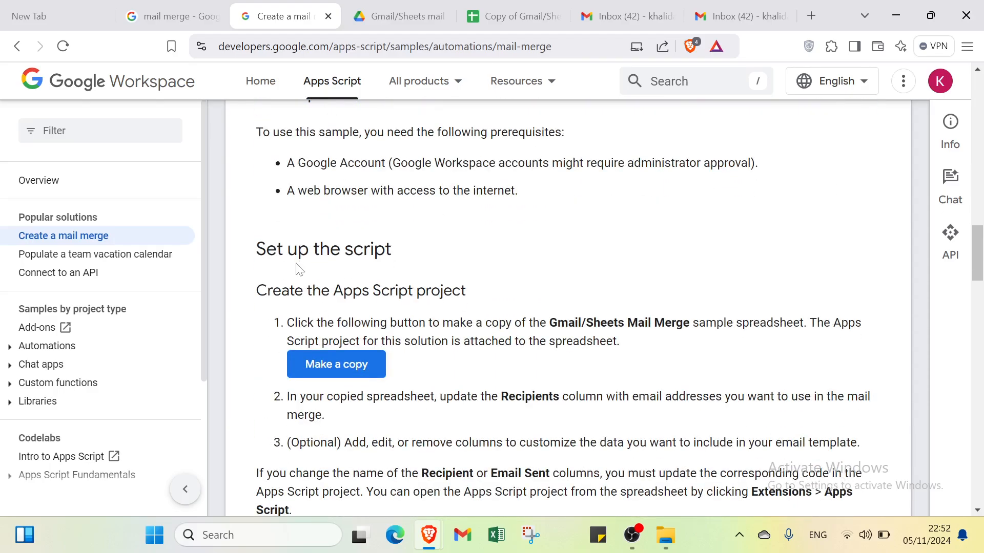
pyautogui.scroll(-2, 341, 270)
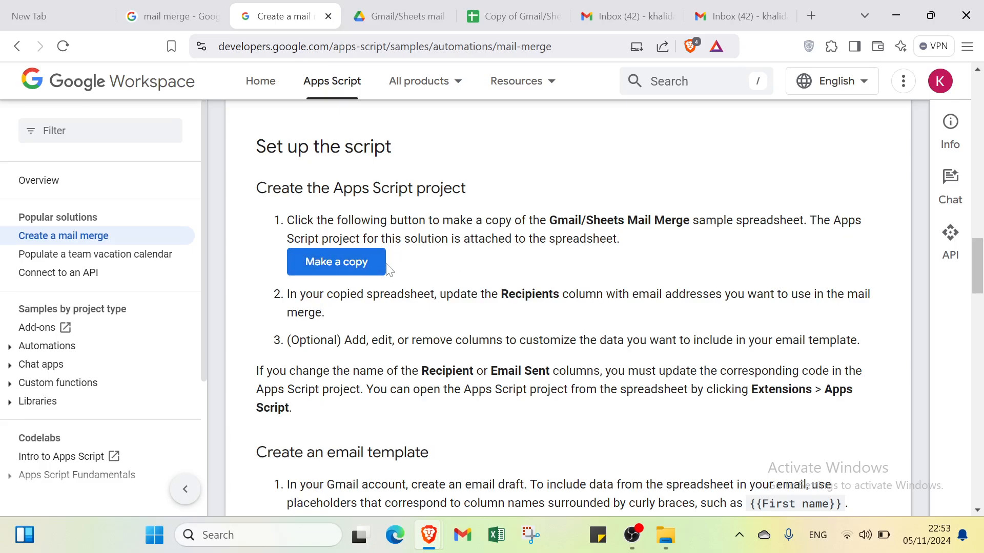
pyautogui.scroll(-2, 350, 257)
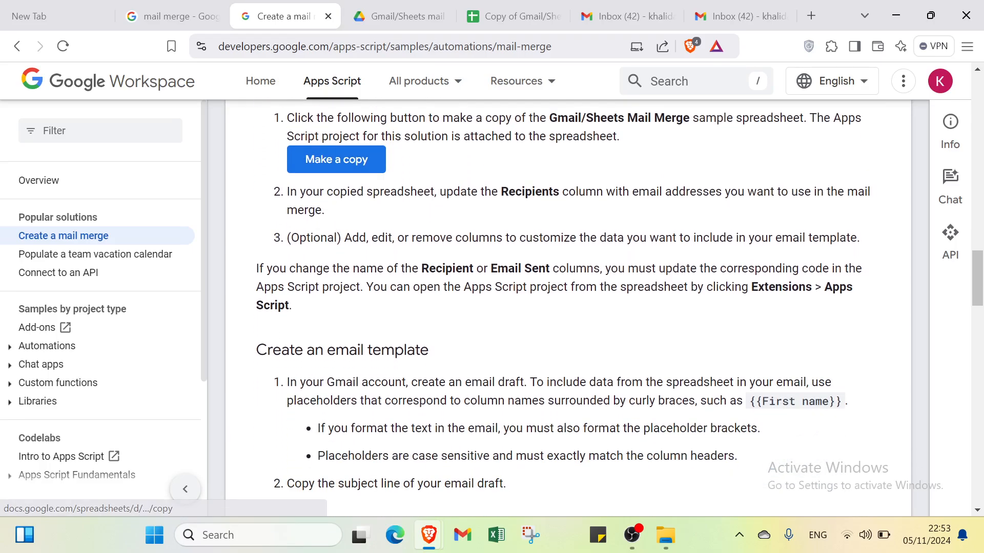
pyautogui.click(349, 164)
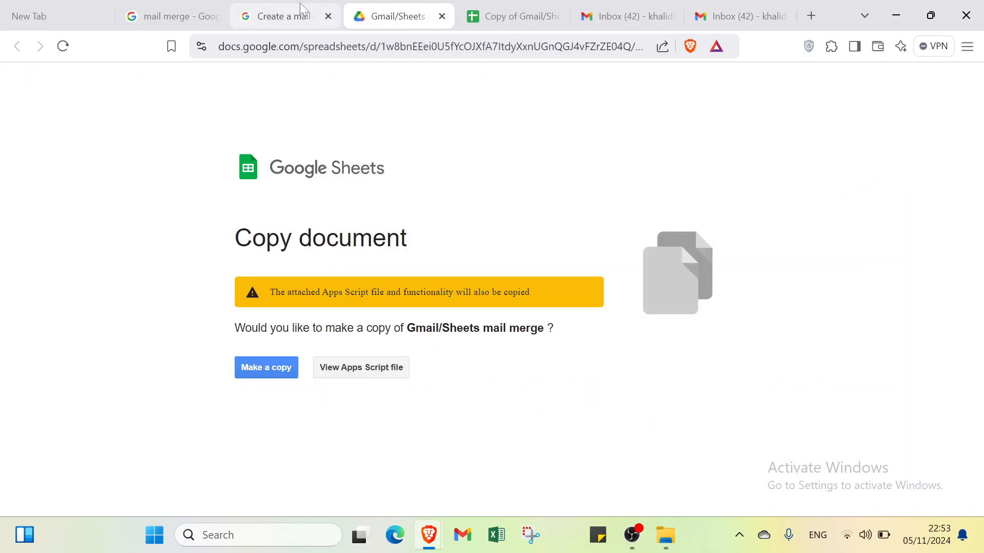
# Return to the guide and review its email template, script running and modification sections, ending back at its beginning.
pyautogui.click(301, 13)
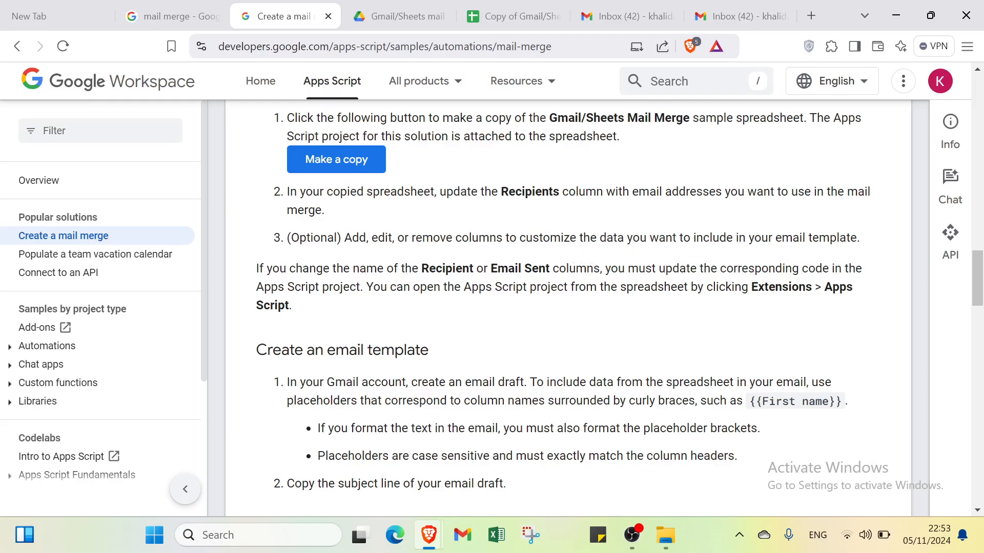
pyautogui.scroll(-3, 335, 370)
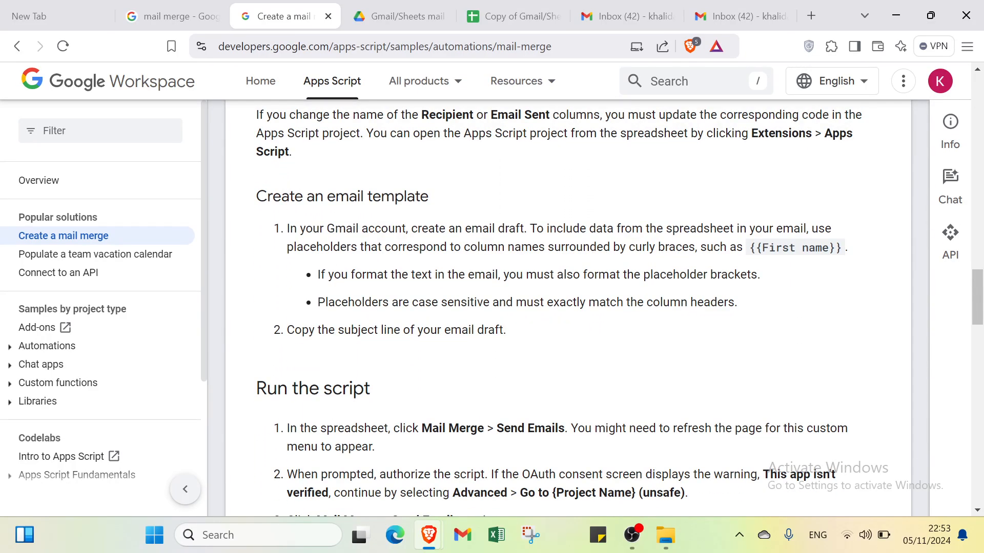
pyautogui.scroll(-1, 563, 302)
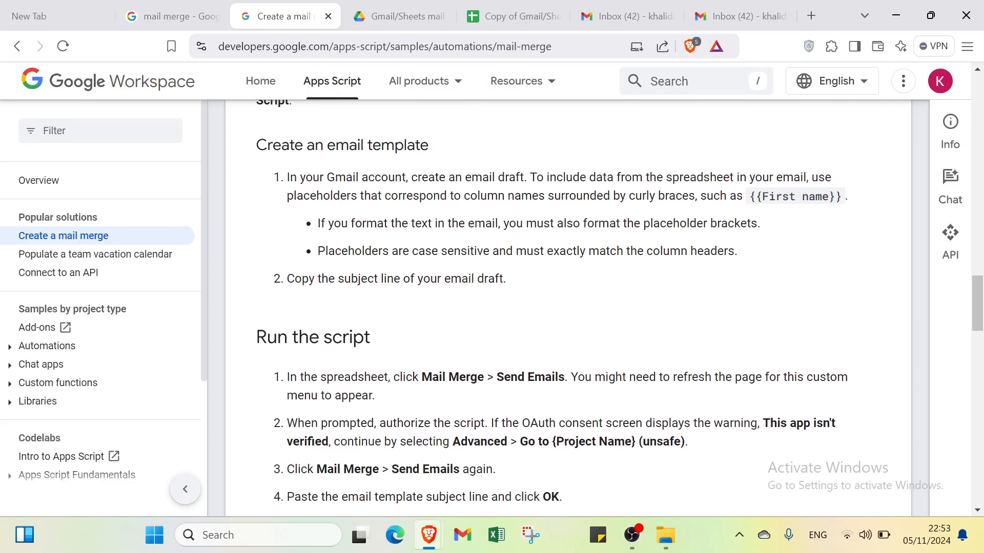
pyautogui.scroll(-1, 691, 409)
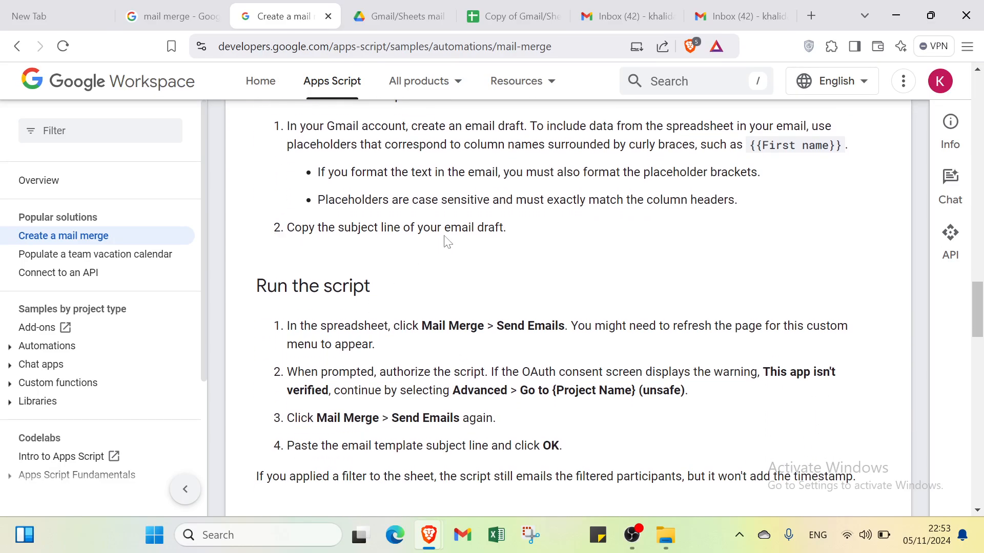
pyautogui.scroll(-1, 409, 266)
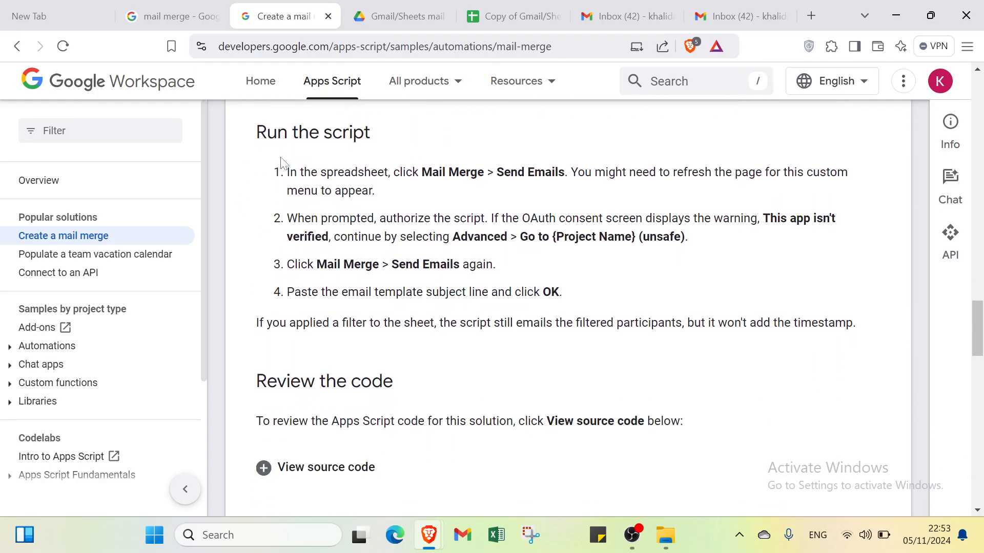
pyautogui.scroll(-5, 313, 247)
pyautogui.scroll(-7, 313, 247)
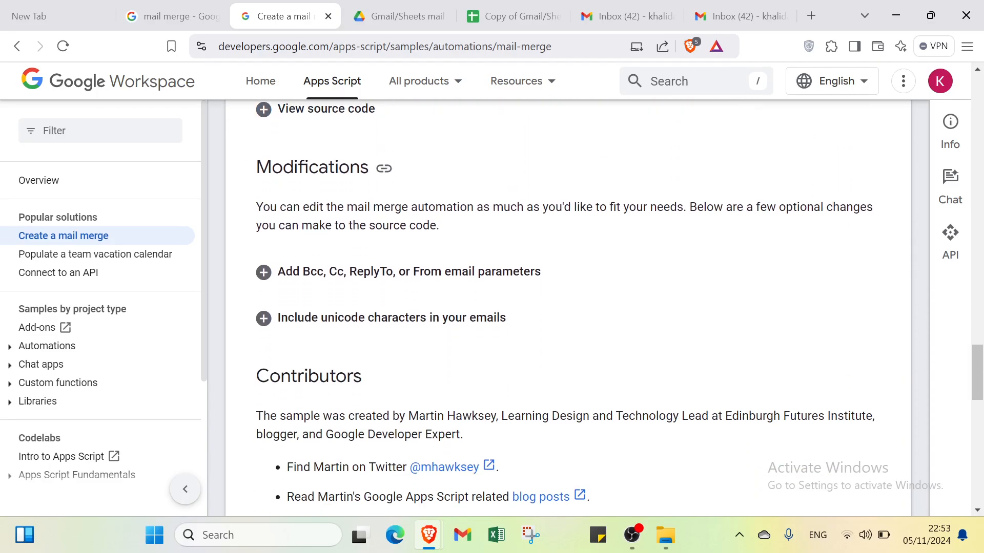
pyautogui.scroll(-3, 290, 213)
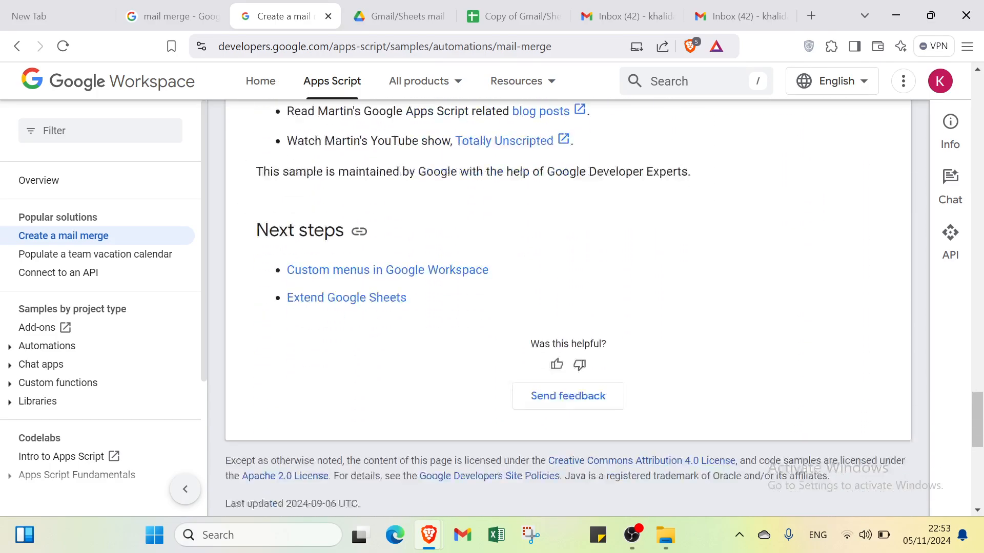
pyautogui.scroll(14, 290, 213)
pyautogui.scroll(11, 290, 213)
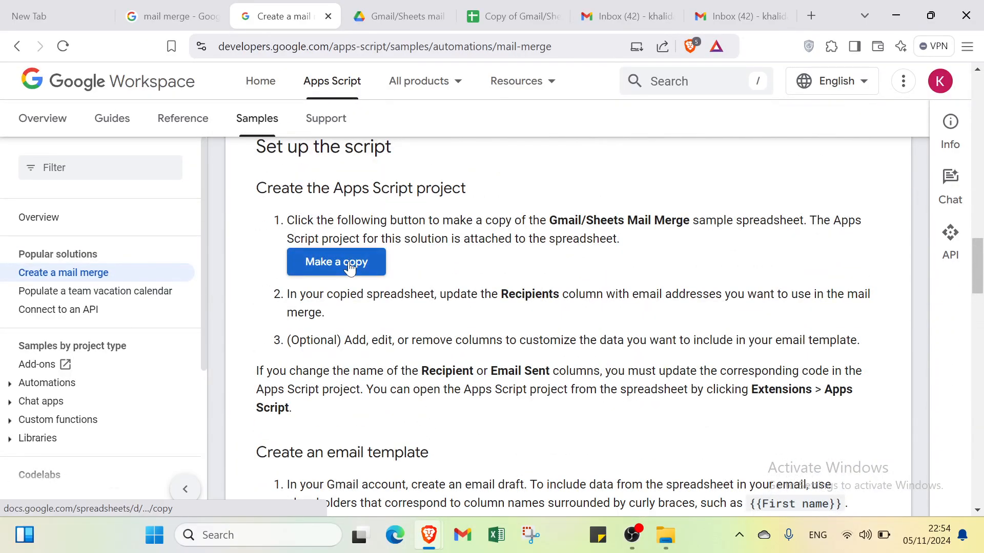
pyautogui.scroll(10, 350, 267)
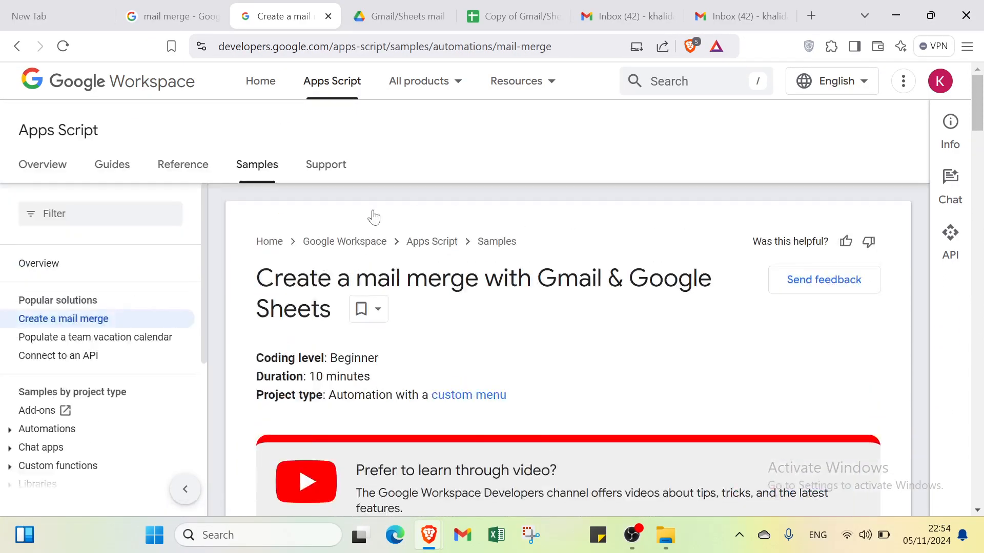
# Revisit the copy page for the sample, then switch to the spreadsheet "Copy of Gmail/Sheets mail merge".
pyautogui.click(405, 14)
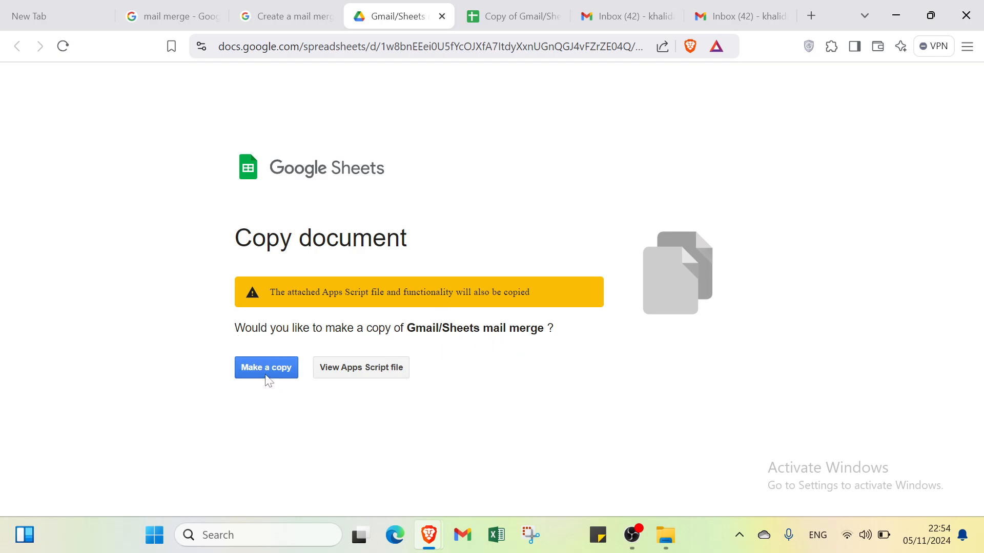
pyautogui.click(521, 8)
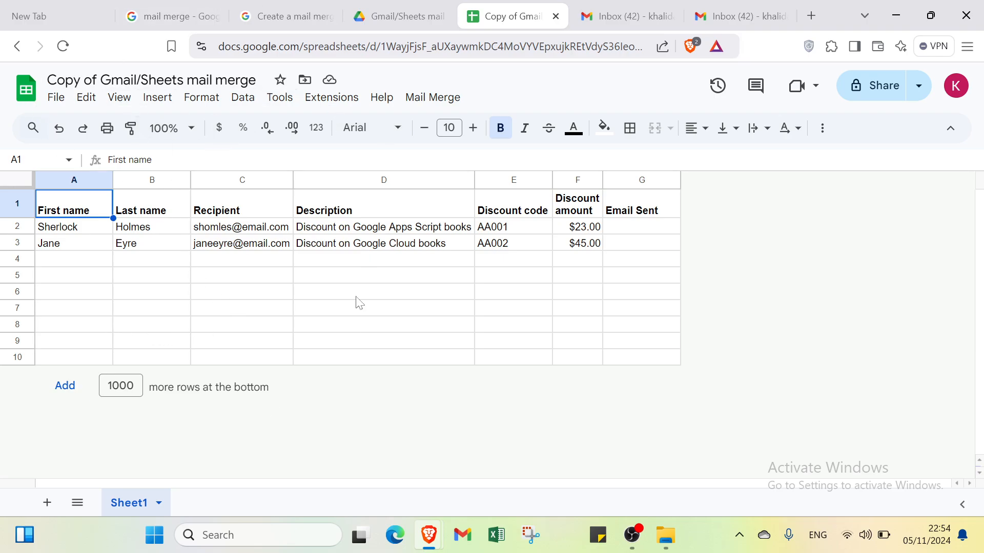
pyautogui.click(608, 14)
pyautogui.click(500, 16)
# Examine the spreadsheet's column headers from First name to Email Sent and the sample recipient rows beneath them.
pyautogui.press('Right')
pyautogui.press('Right')
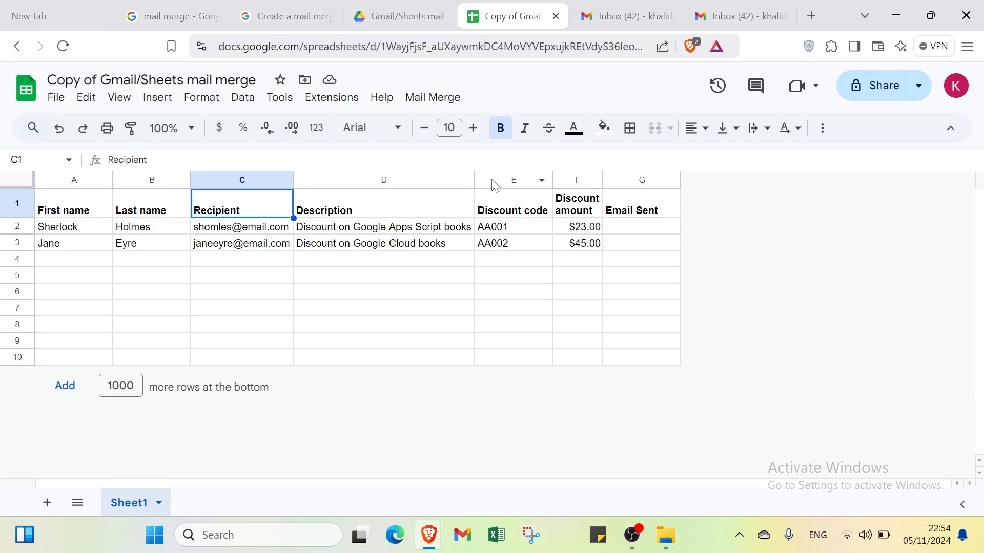
pyautogui.press('Right')
pyautogui.press('Right')
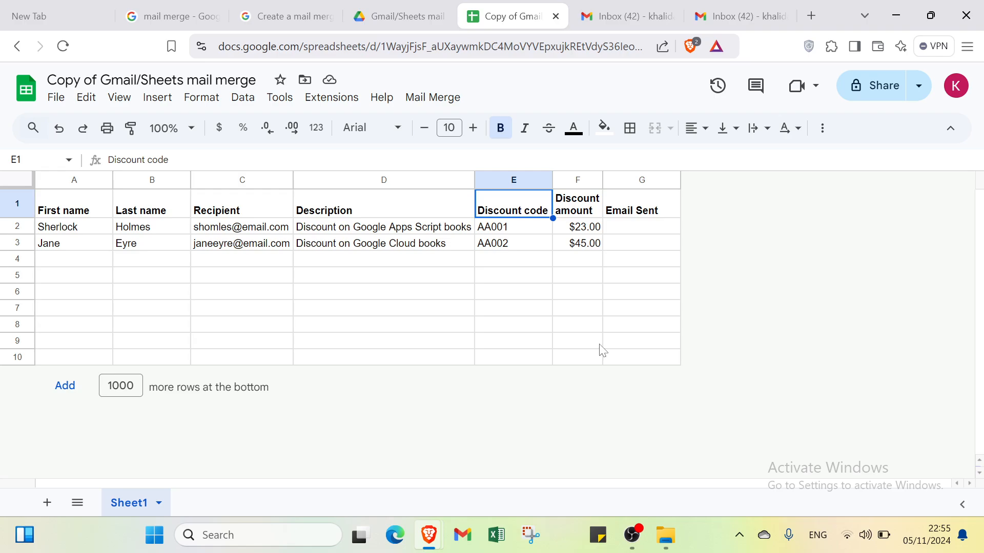
pyautogui.click(74, 265)
pyautogui.click(64, 213)
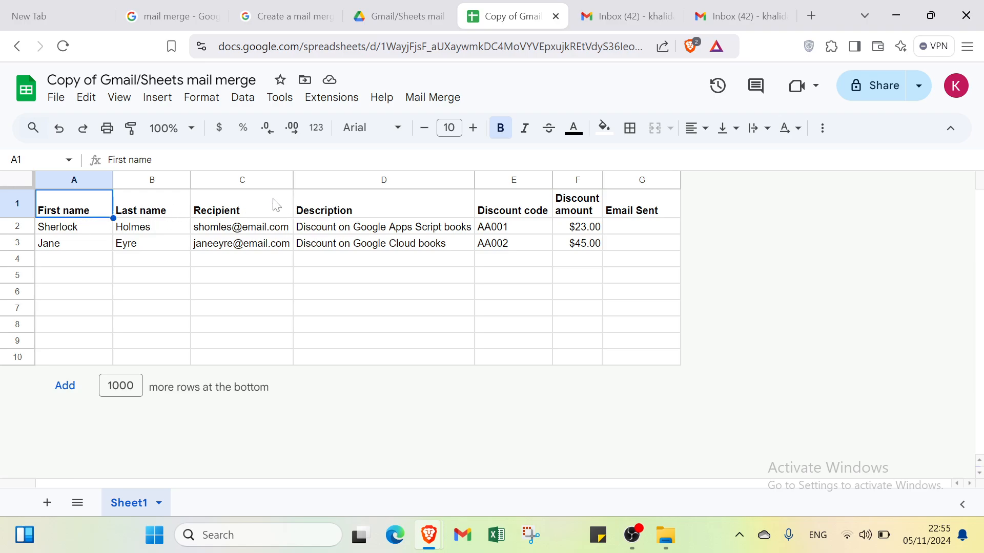
pyautogui.click(175, 211)
pyautogui.click(240, 212)
pyautogui.click(331, 217)
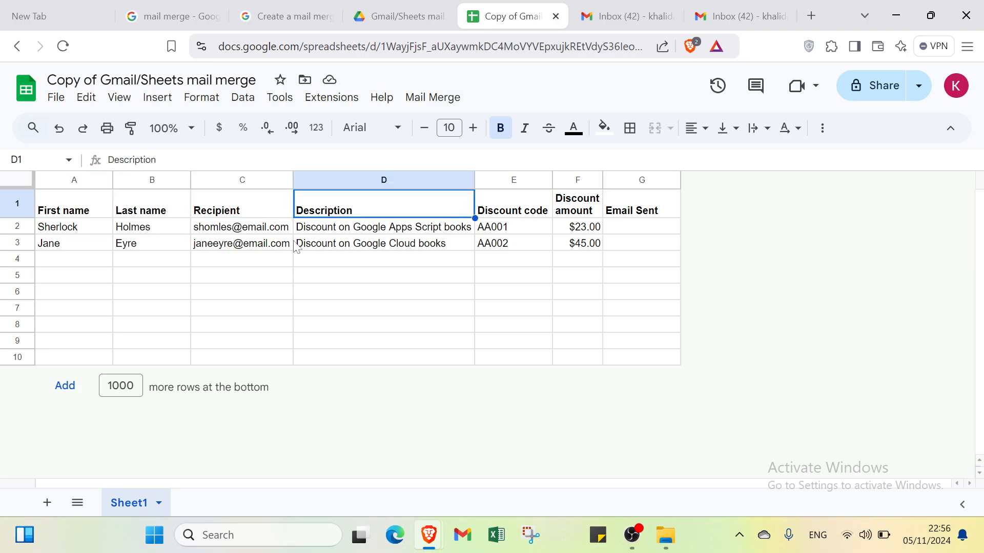
pyautogui.click(537, 210)
pyautogui.click(569, 213)
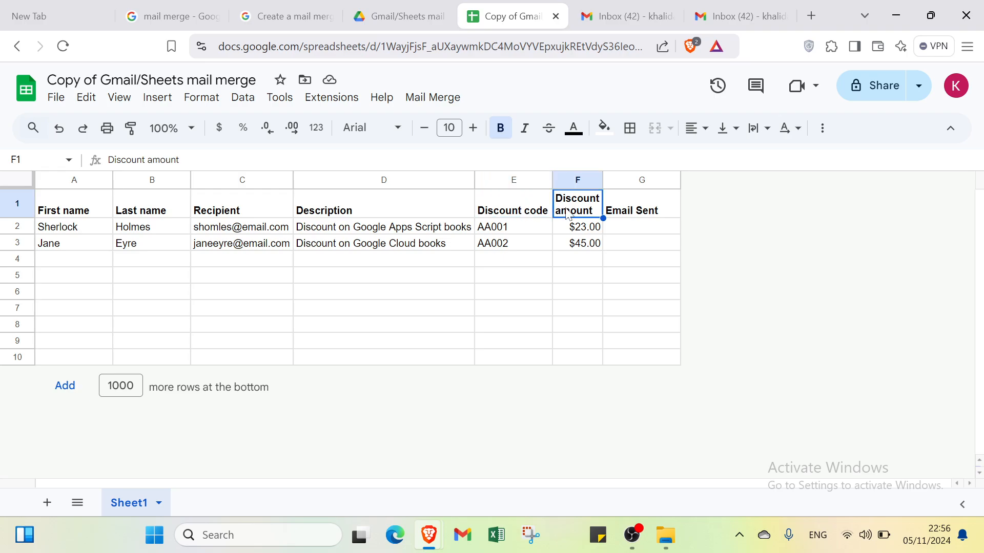
pyautogui.click(345, 292)
pyautogui.click(535, 204)
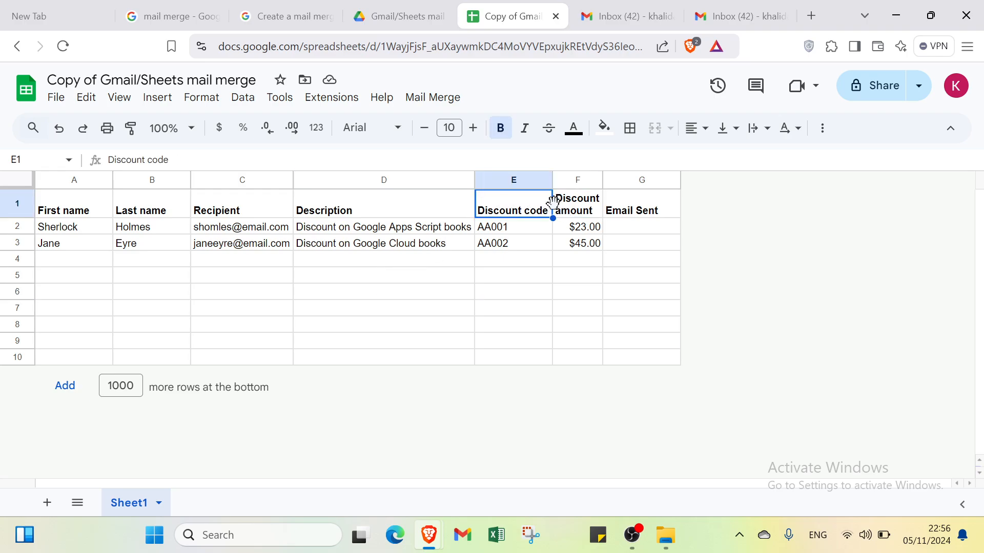
pyautogui.click(587, 215)
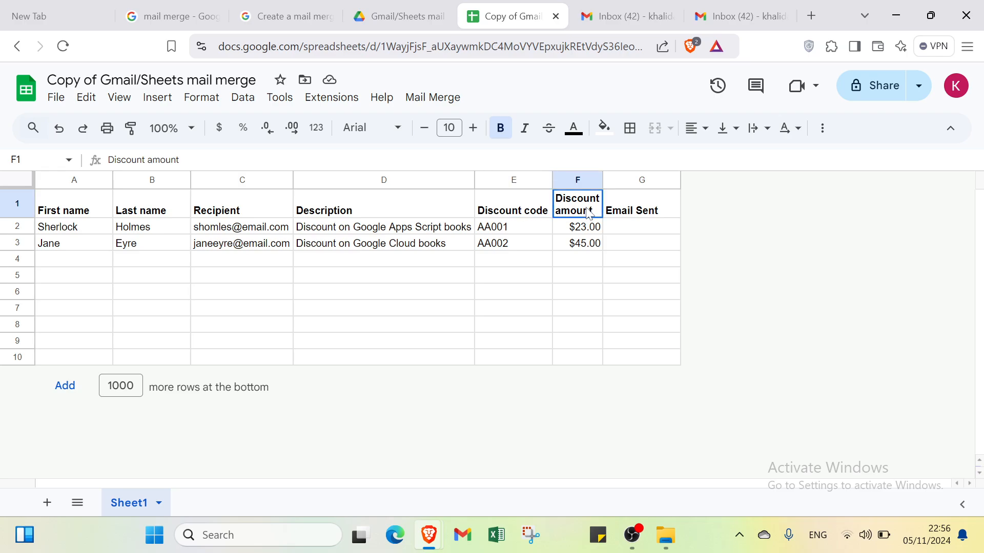
pyautogui.click(528, 203)
pyautogui.click(574, 207)
pyautogui.click(618, 204)
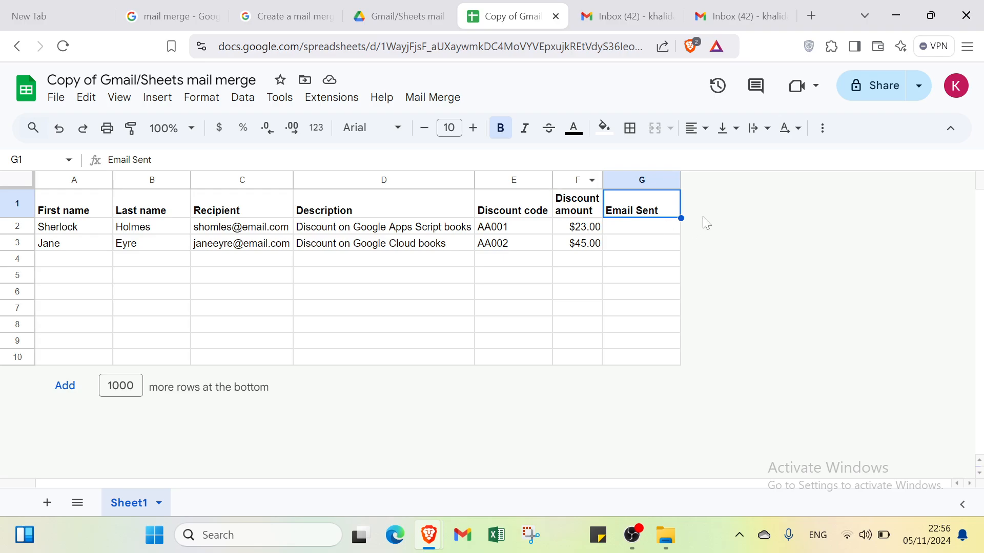
pyautogui.click(512, 210)
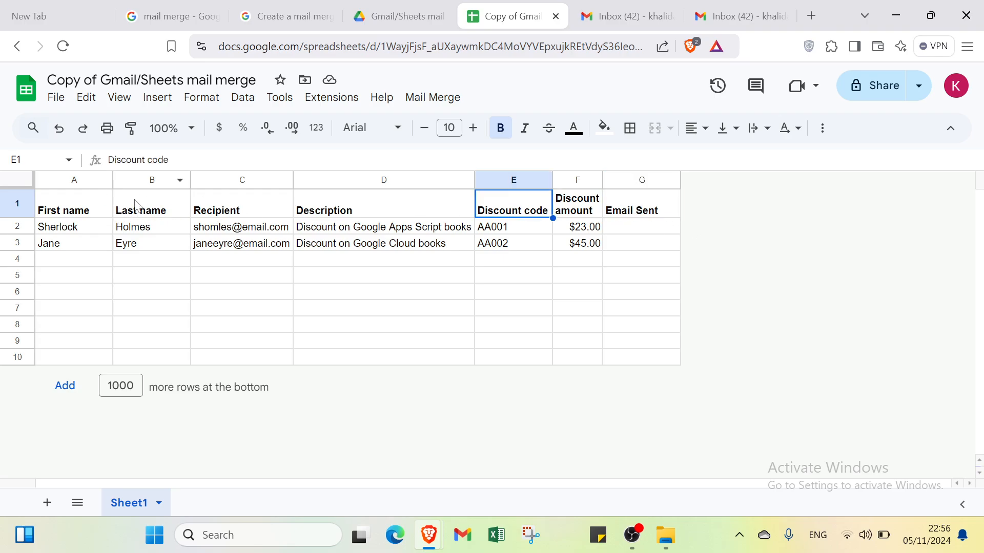
pyautogui.click(62, 231)
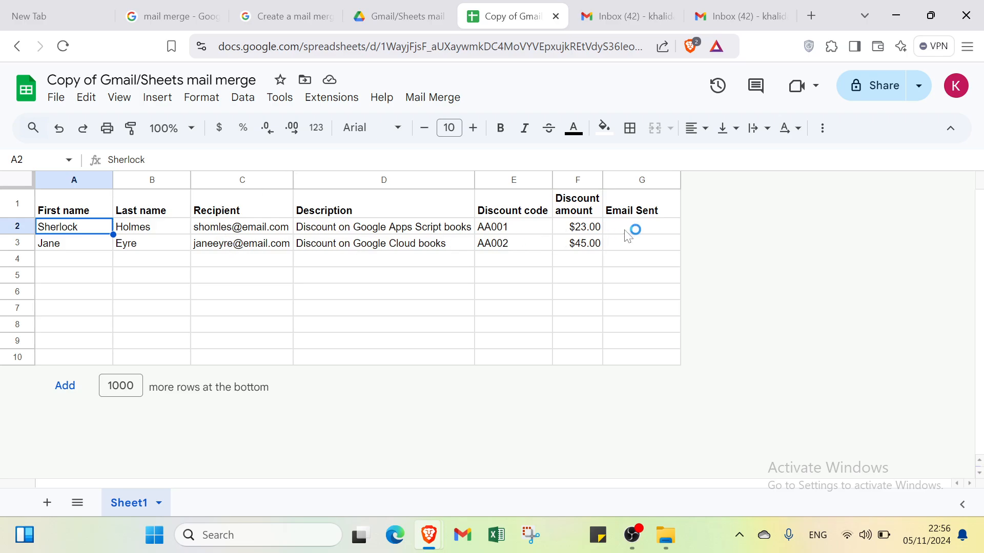
pyautogui.click(93, 244)
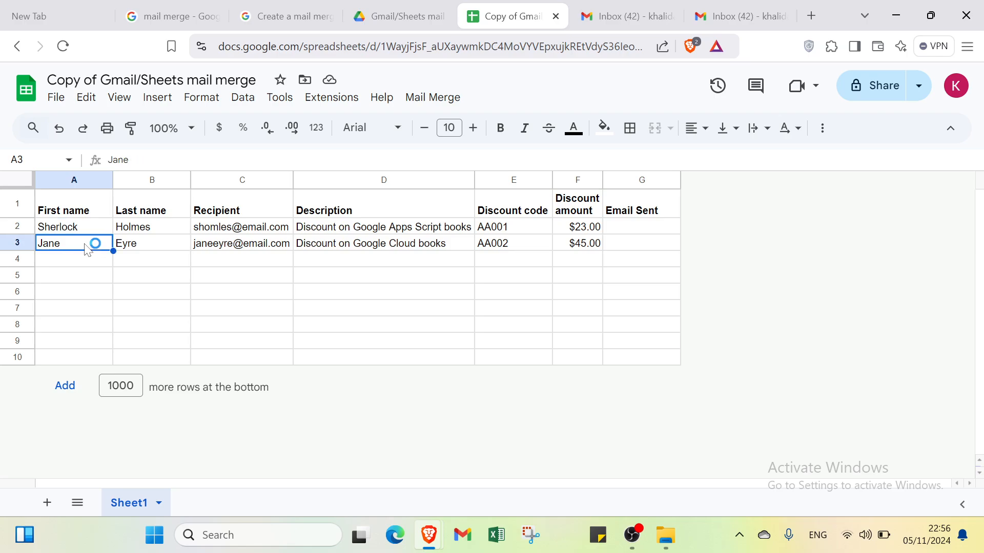
# Enter a sample recipient's first name and last name in row 4 of the spreadsheet.
pyautogui.click(127, 234)
pyautogui.click(211, 243)
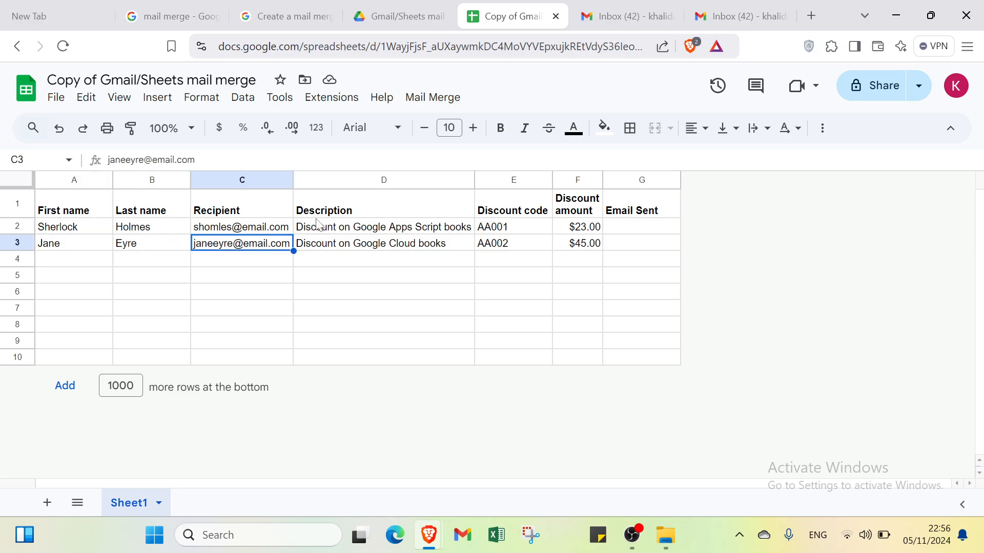
pyautogui.click(105, 264)
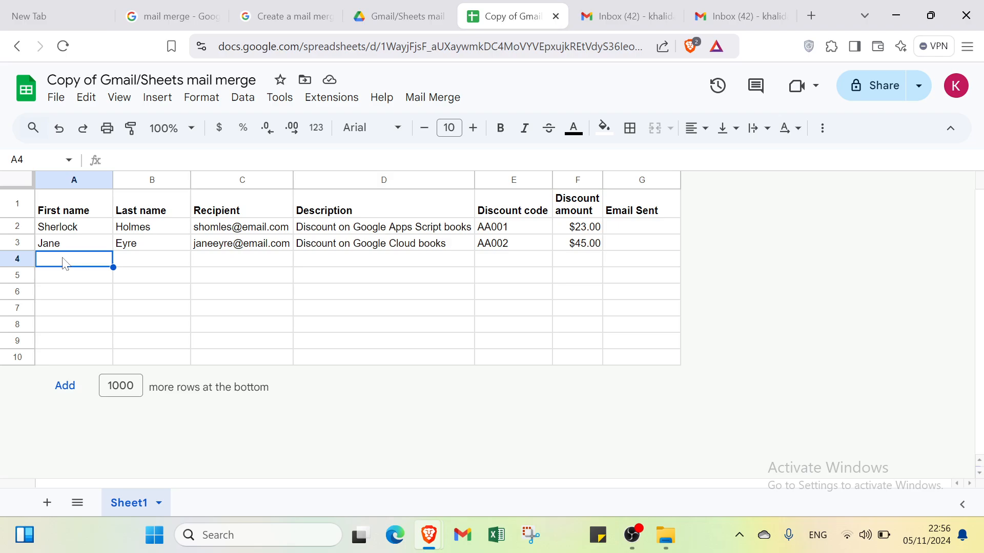
pyautogui.press('Return')
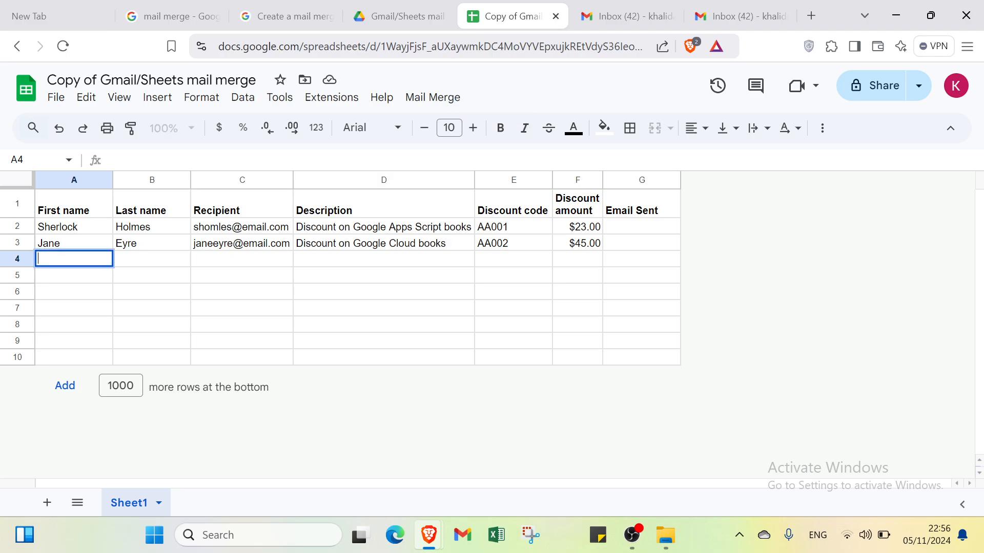
pyautogui.write('jane')
pyautogui.write('jordan')
pyautogui.press('Tab')
pyautogui.write('m')
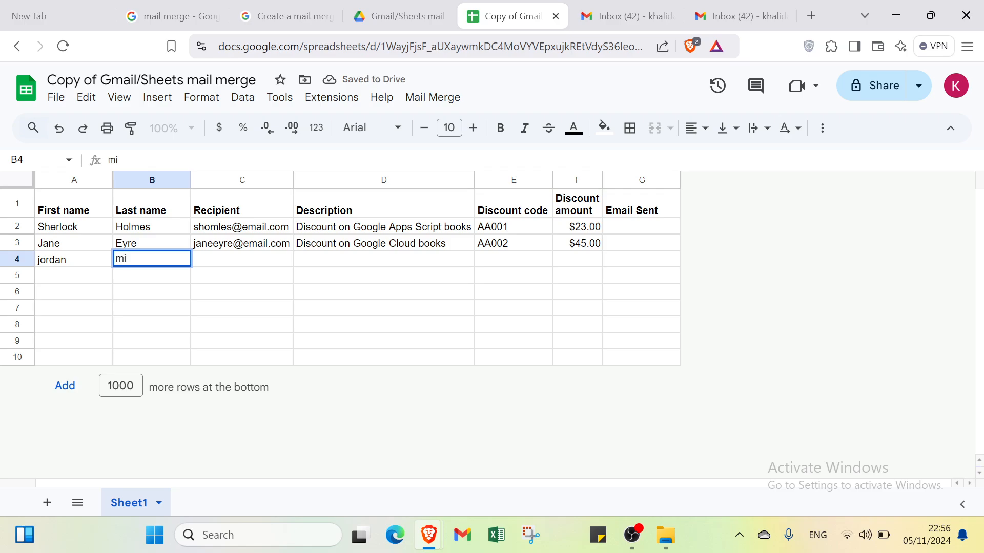
pyautogui.write('ikel')
pyautogui.click(260, 265)
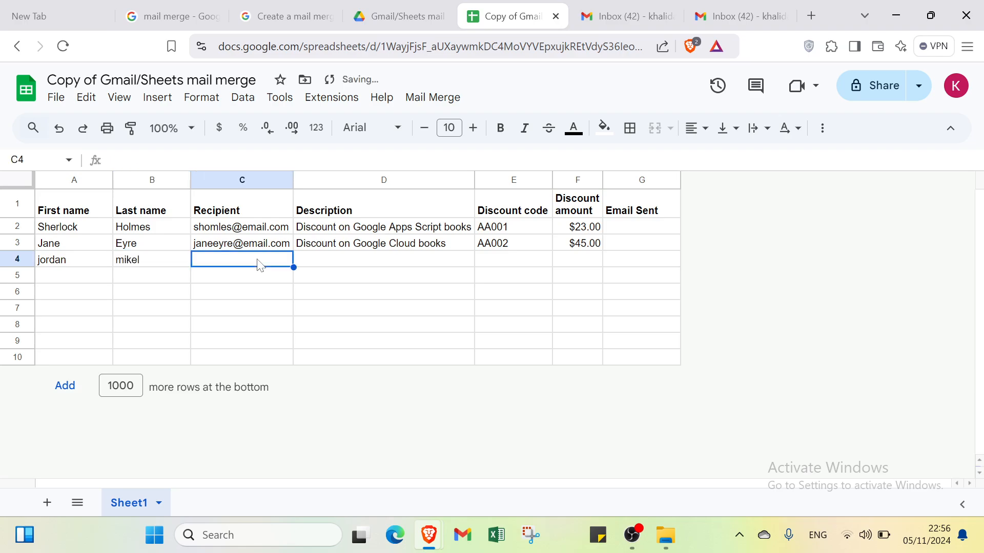
# Open row 4's Recipient and Description cells without filling them in, and undo the first and last name entries.
pyautogui.doubleClick(260, 266)
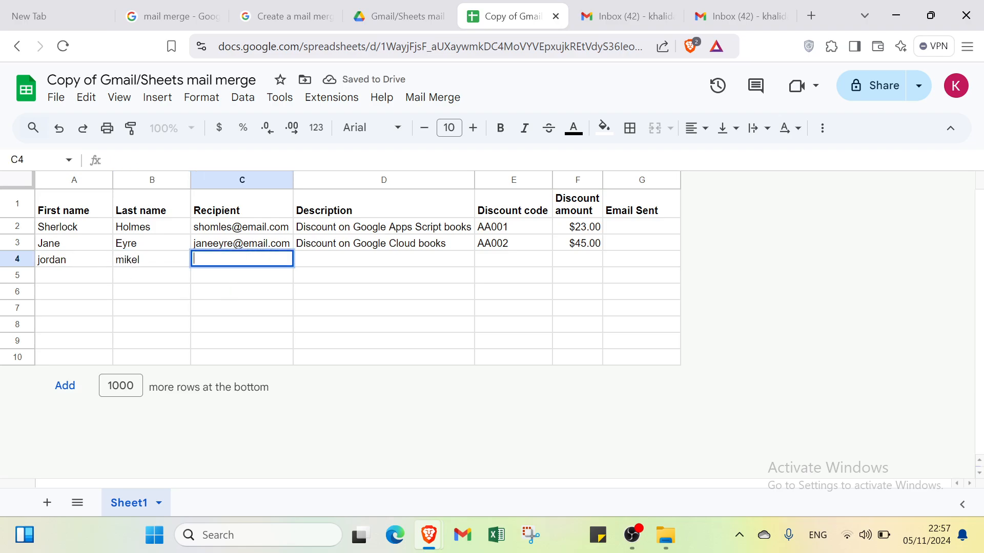
pyautogui.doubleClick(353, 243)
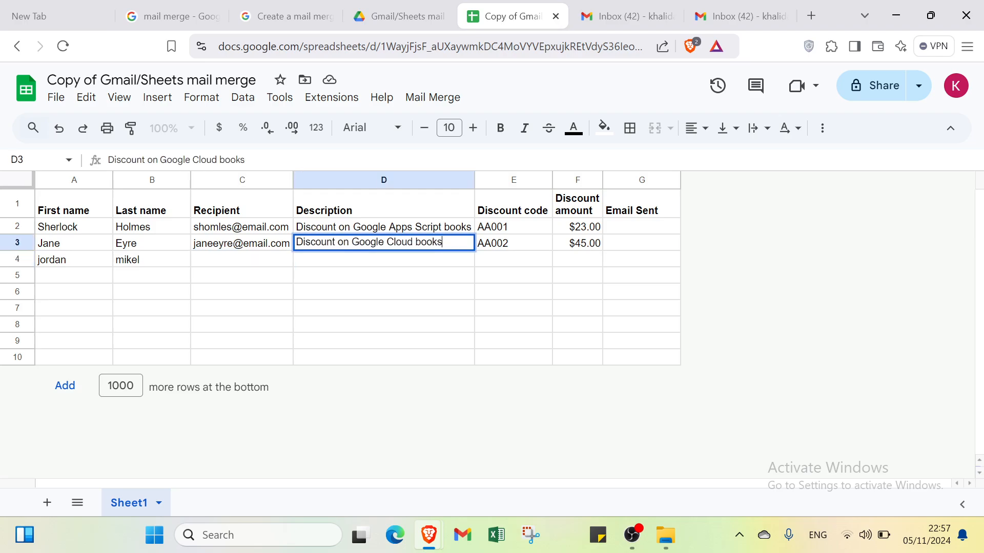
pyautogui.doubleClick(345, 259)
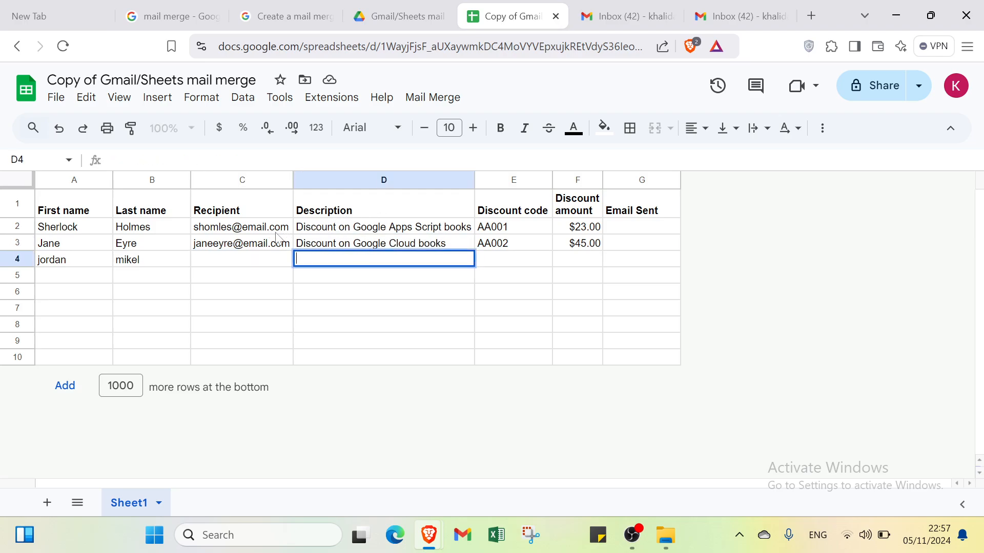
pyautogui.click(167, 266)
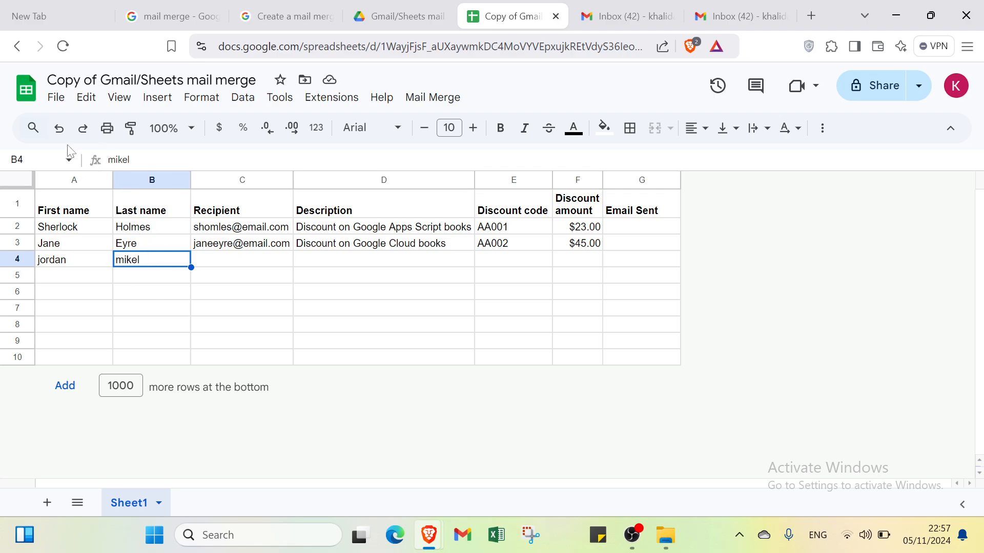
pyautogui.click(59, 128)
pyautogui.click(59, 128)
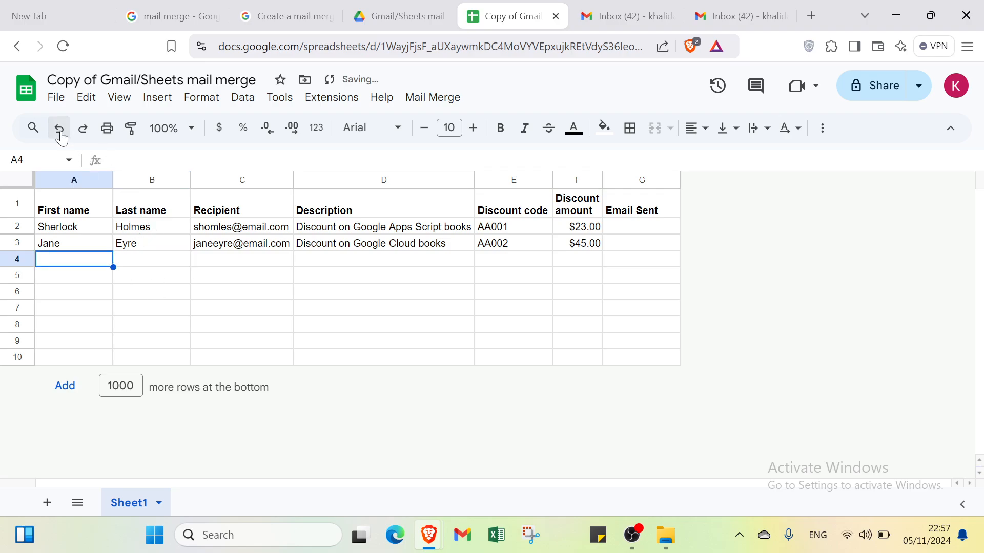
# Switch to the Gmail draft about this month's discount code, address it to {{Recipient}}, and try to send it.
pyautogui.click(610, 21)
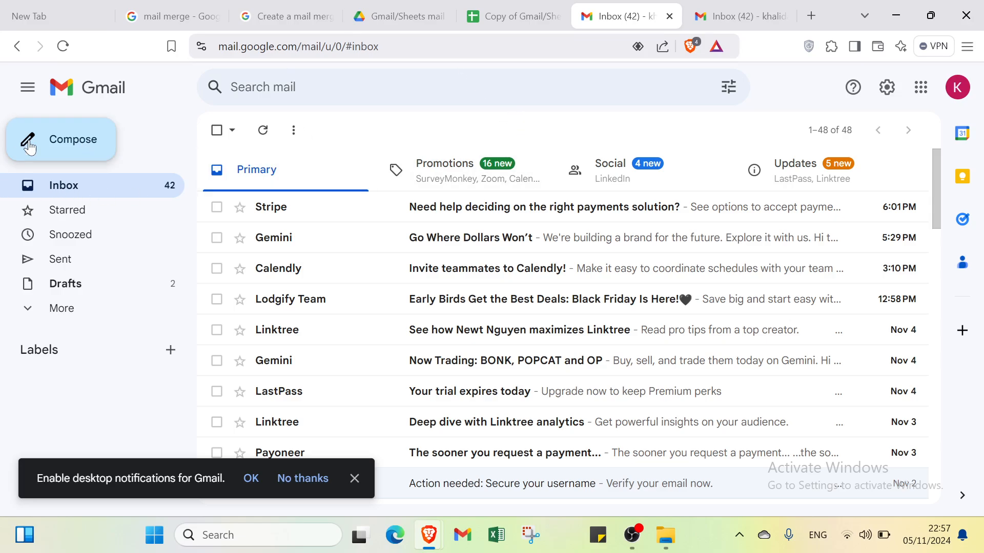
pyautogui.click(738, 14)
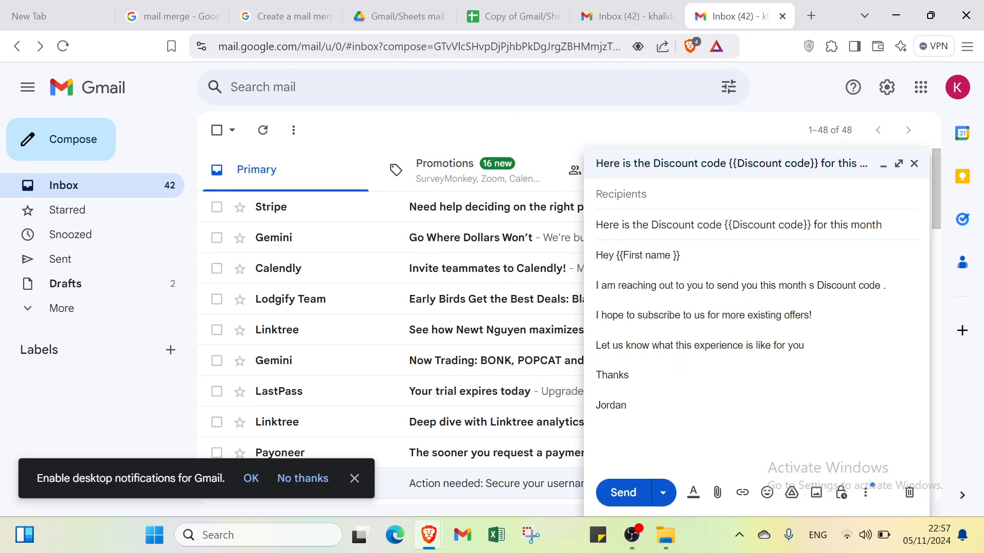
pyautogui.click(670, 189)
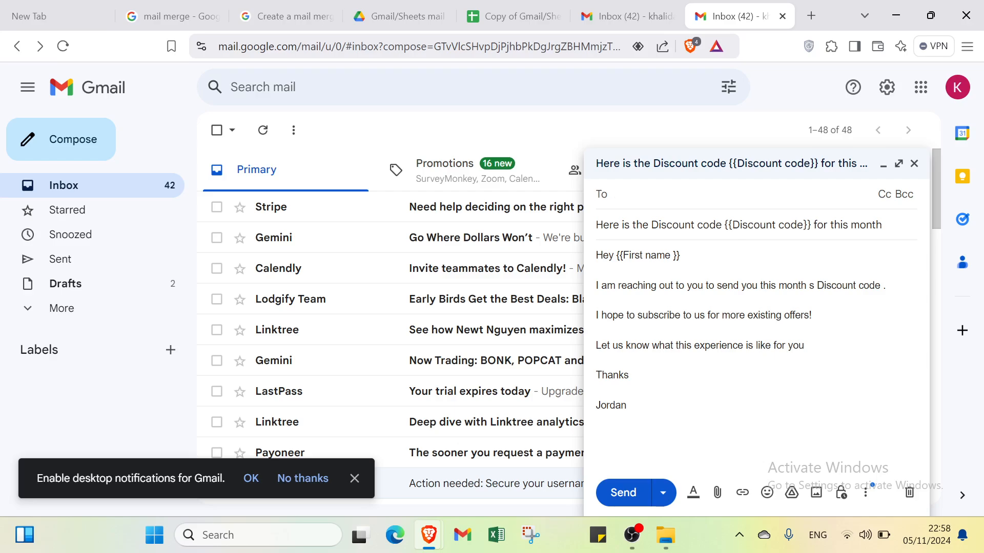
pyautogui.hotkey('alt', 'shift')
pyautogui.write('Recipient}}')
pyautogui.click(630, 493)
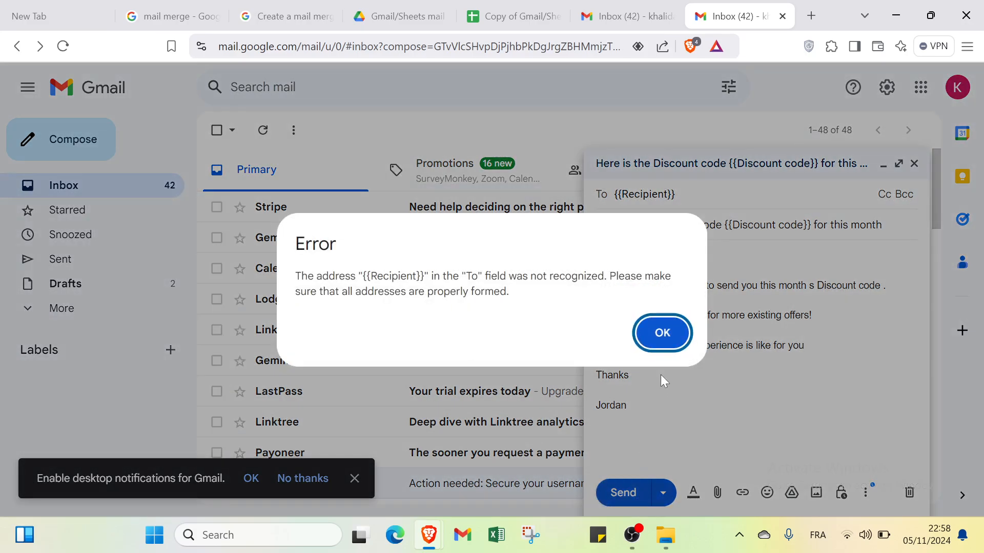
pyautogui.click(662, 333)
# Return to the mail merge spreadsheet and review the empty row 4 cells under First name through Discount code.
pyautogui.click(512, 16)
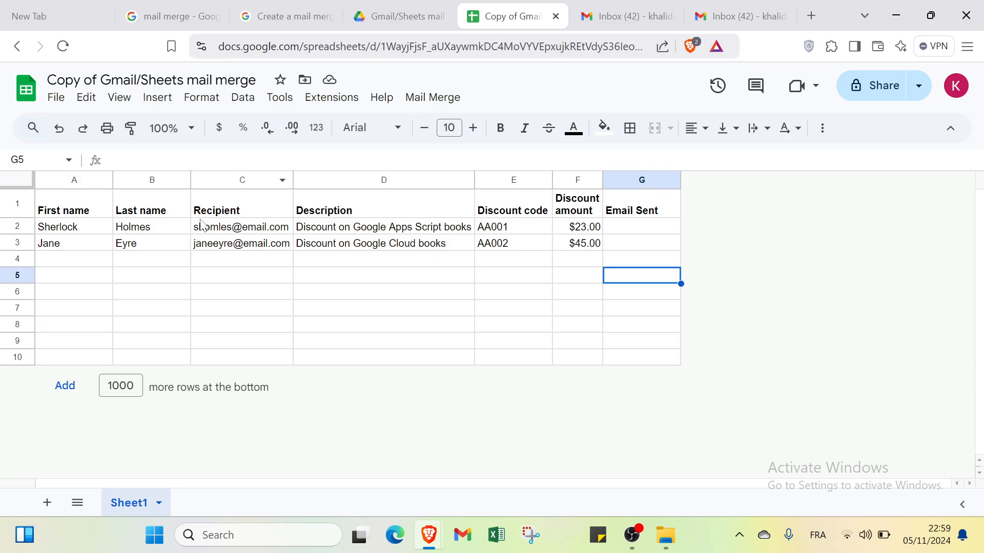
pyautogui.click(87, 257)
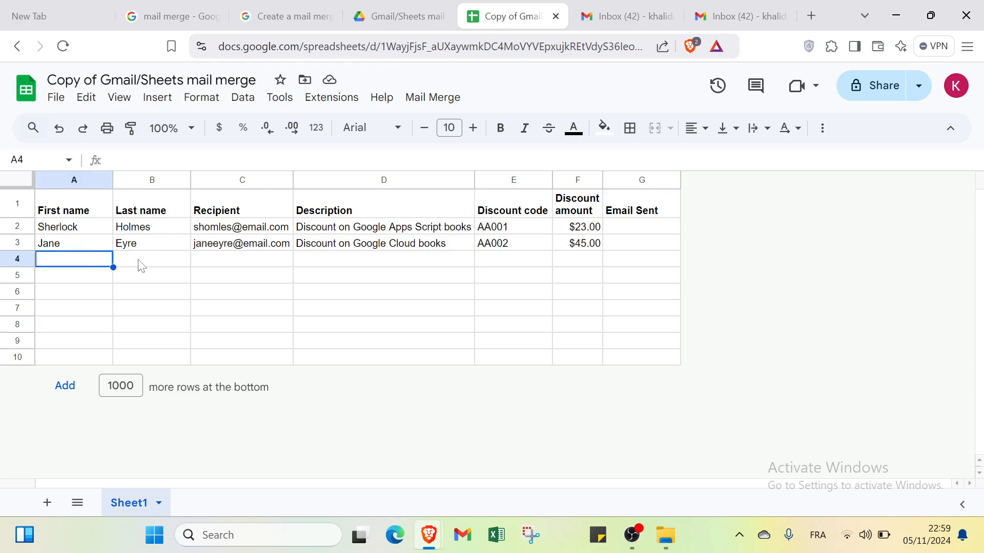
pyautogui.click(138, 262)
pyautogui.click(210, 272)
pyautogui.click(374, 261)
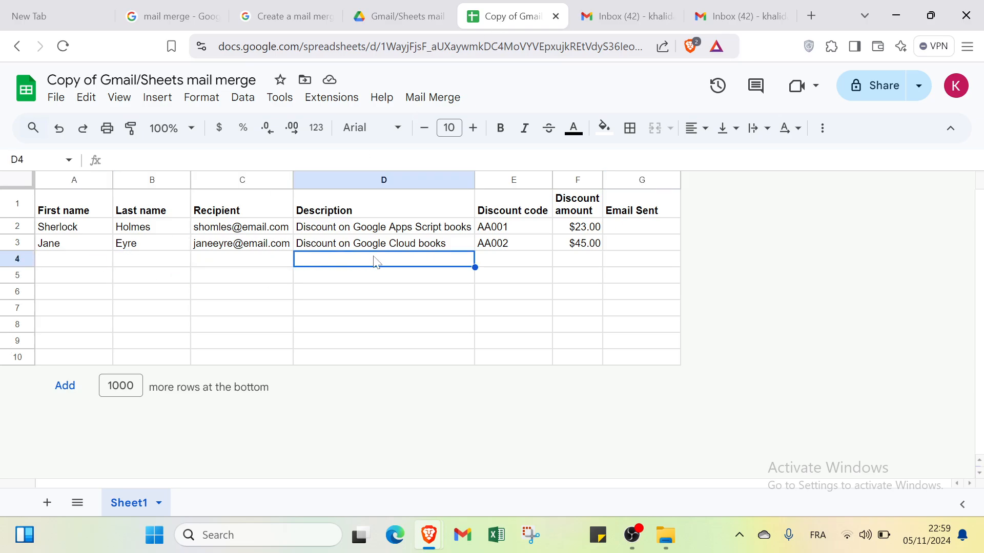
pyautogui.click(497, 264)
pyautogui.click(102, 264)
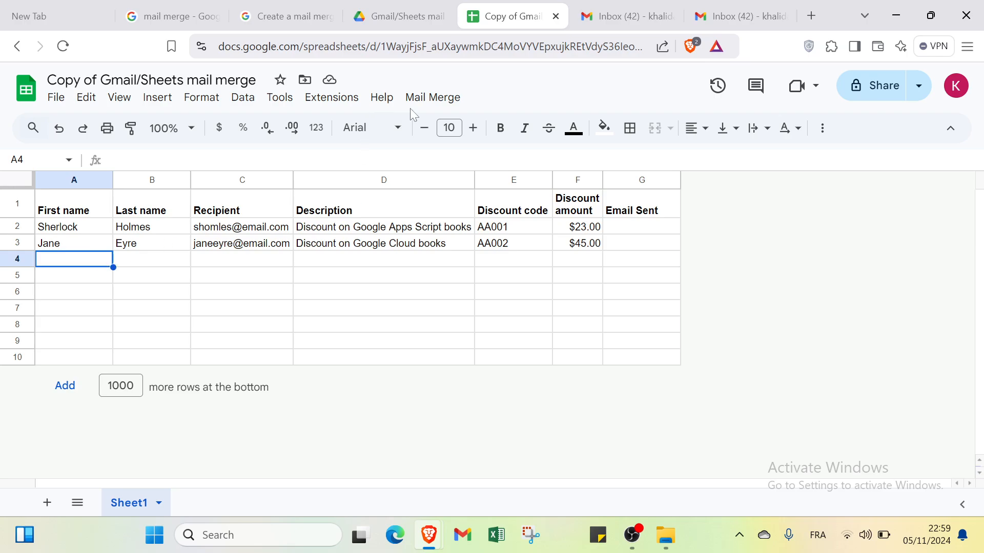
# Try to run the spreadsheet's mail merge script, agree to the authorization request, and close the Google account chooser without signing in.
pyautogui.click(433, 98)
pyautogui.click(444, 125)
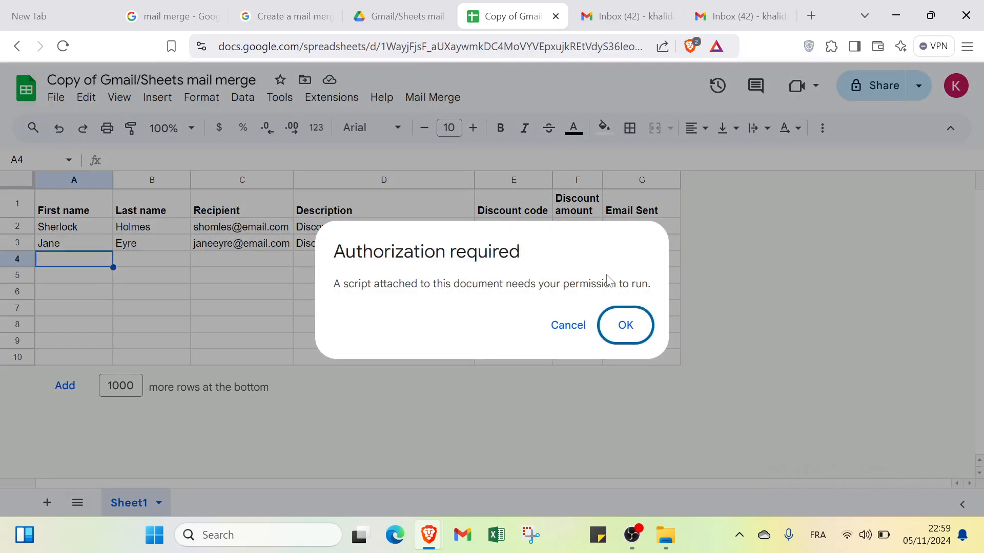
pyautogui.click(624, 324)
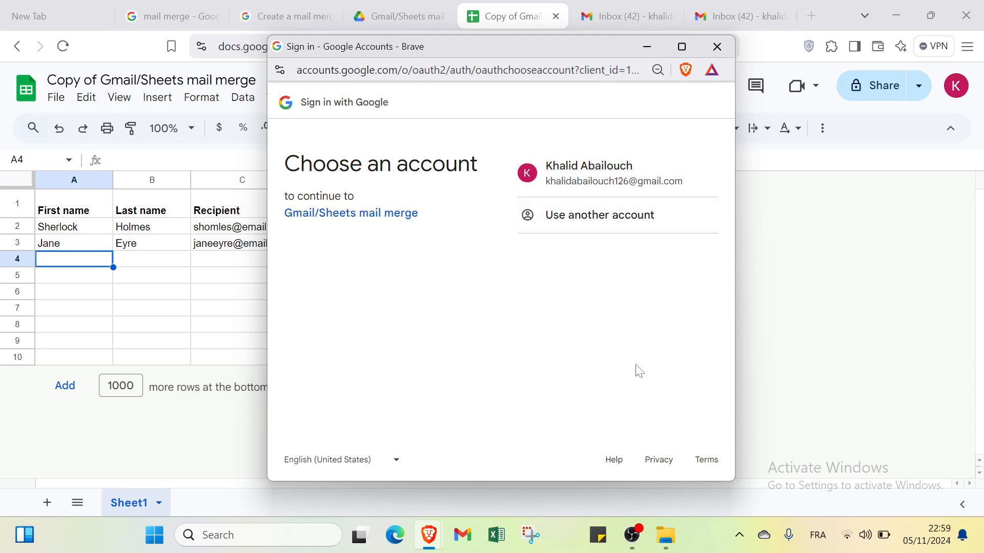
pyautogui.click(718, 47)
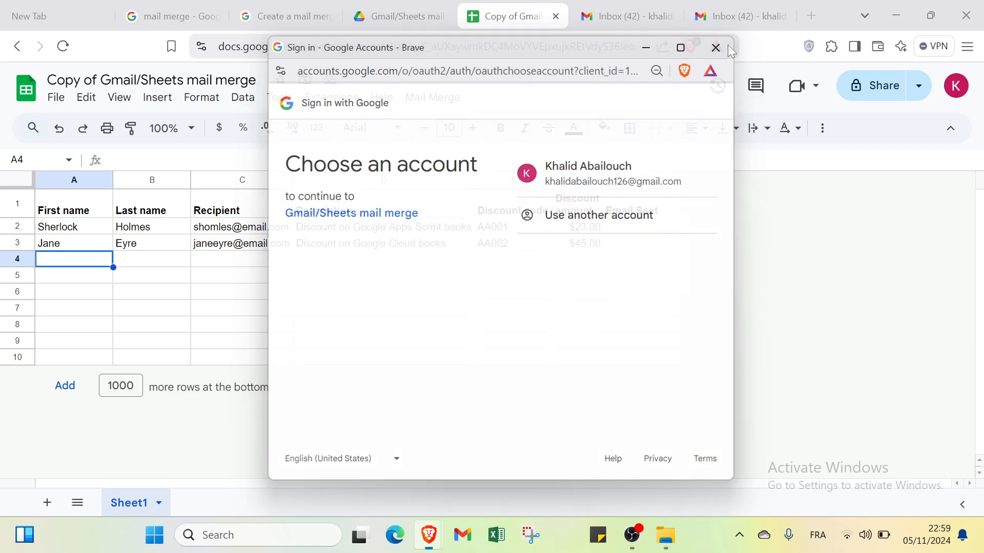
pyautogui.click(29, 16)
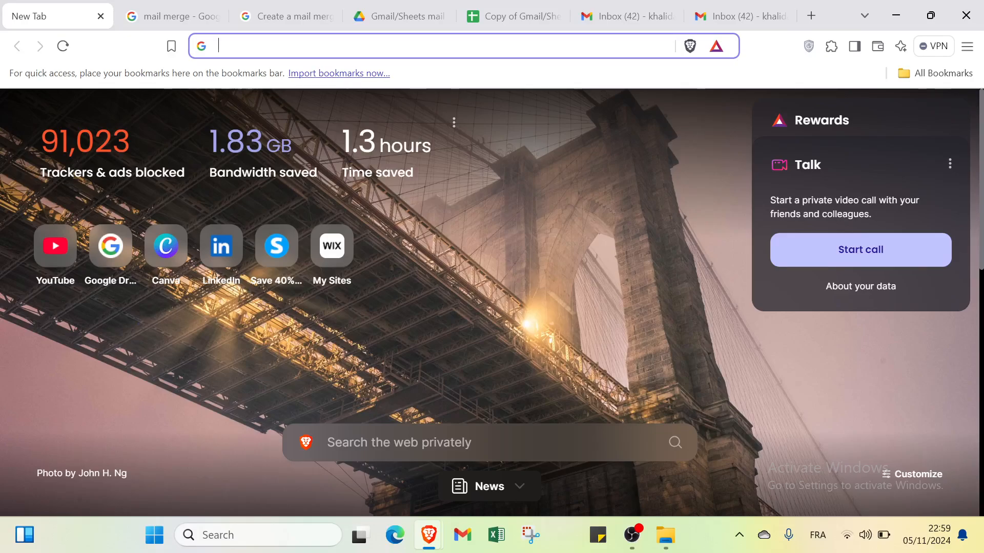
pyautogui.click(169, 16)
pyautogui.click(52, 16)
pyautogui.click(175, 11)
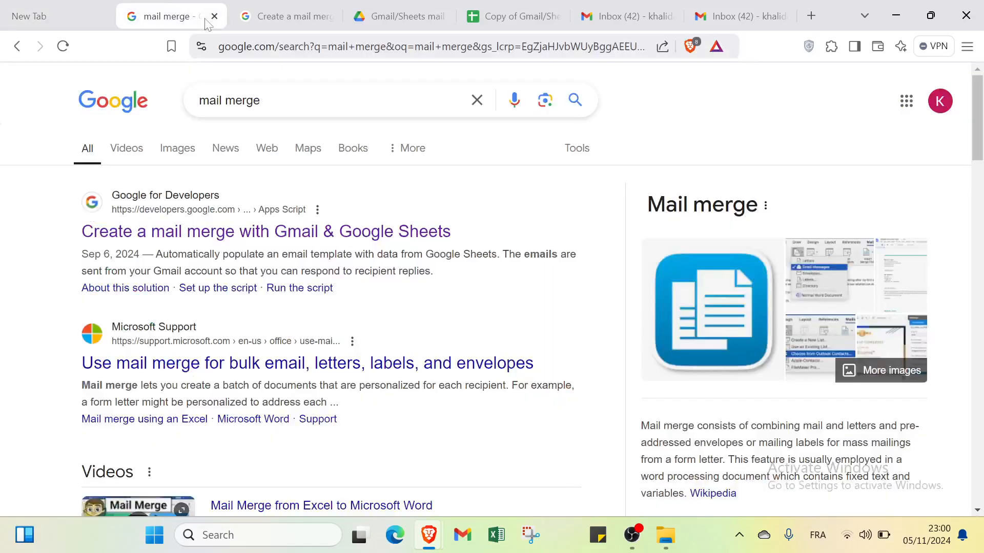
pyautogui.click(82, 14)
pyautogui.click(183, 23)
pyautogui.click(85, 18)
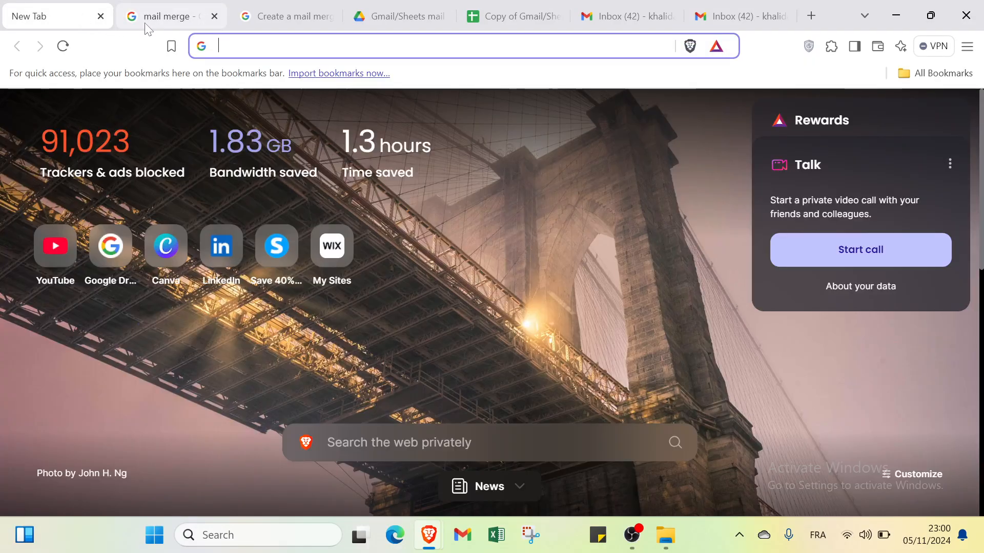